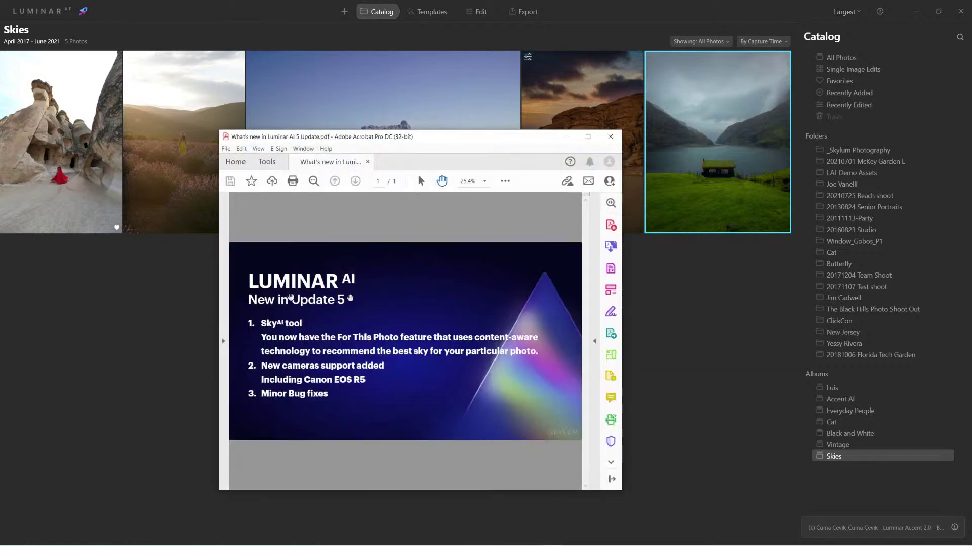
- Maximize Acrobat to read the 'What's new in Luminar AI 5 Update' notes
click(589, 137)
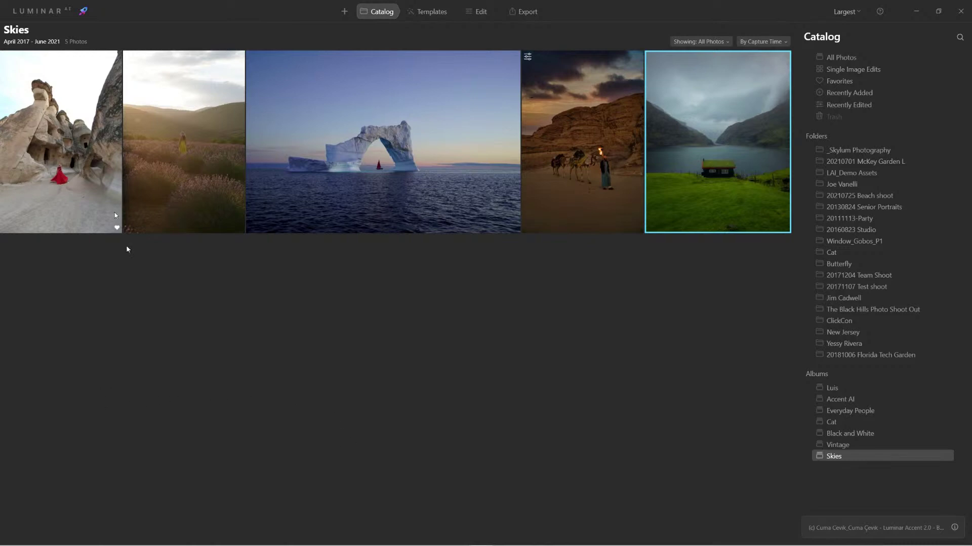
- Open the Cappadocia rock photo of the woman in red in the Edit tab
click(92, 137)
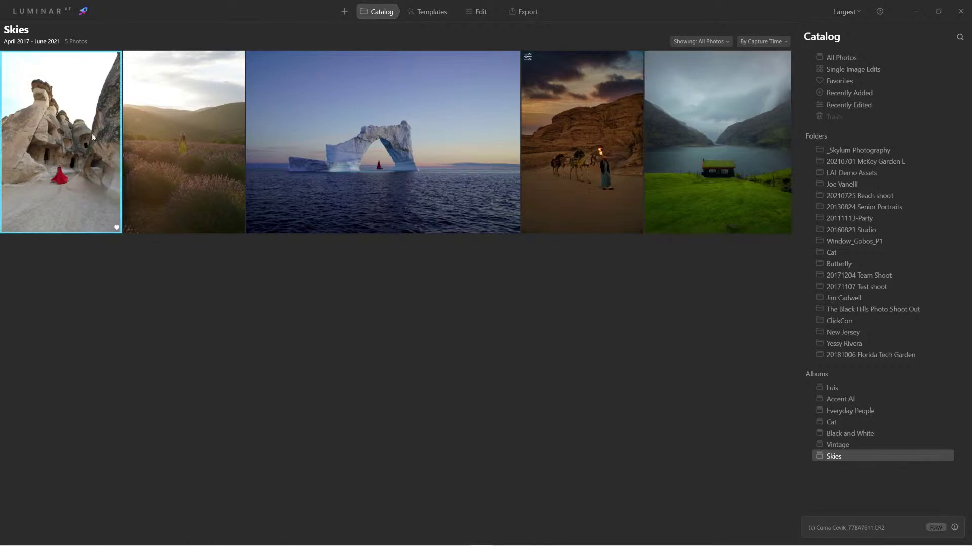
double_click(93, 136)
click(477, 13)
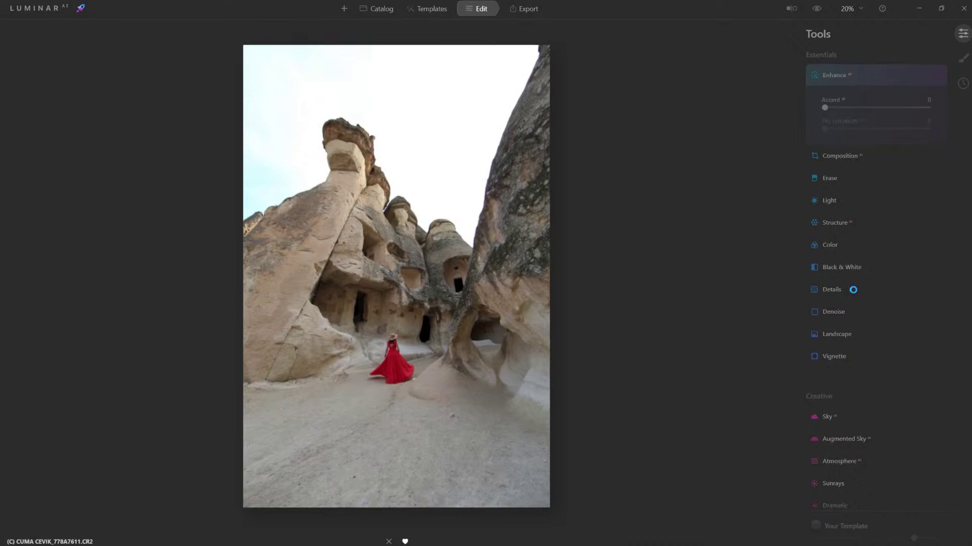
scroll(908, 324, down, 3)
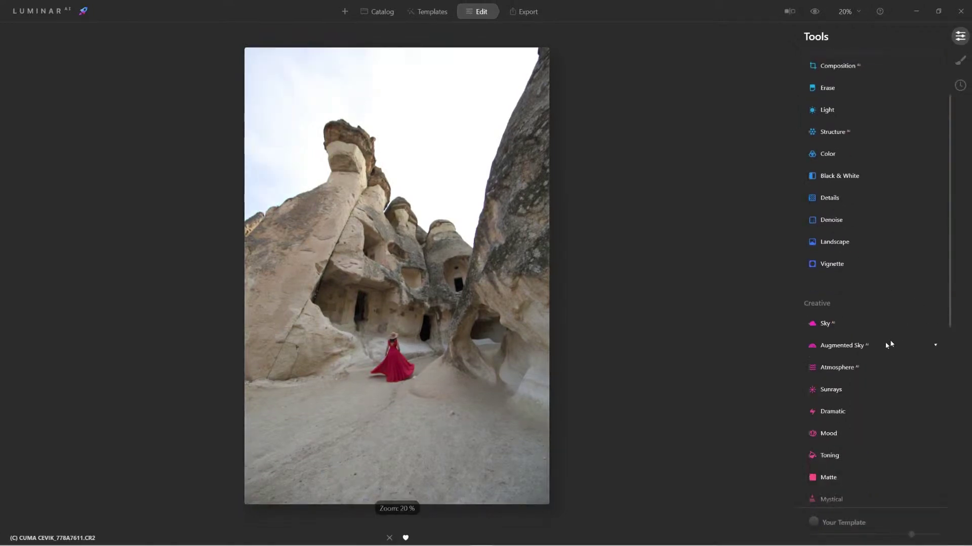
- Expand Sky AI and swap the blank white sky for Bright Blue Sky 2
click(824, 323)
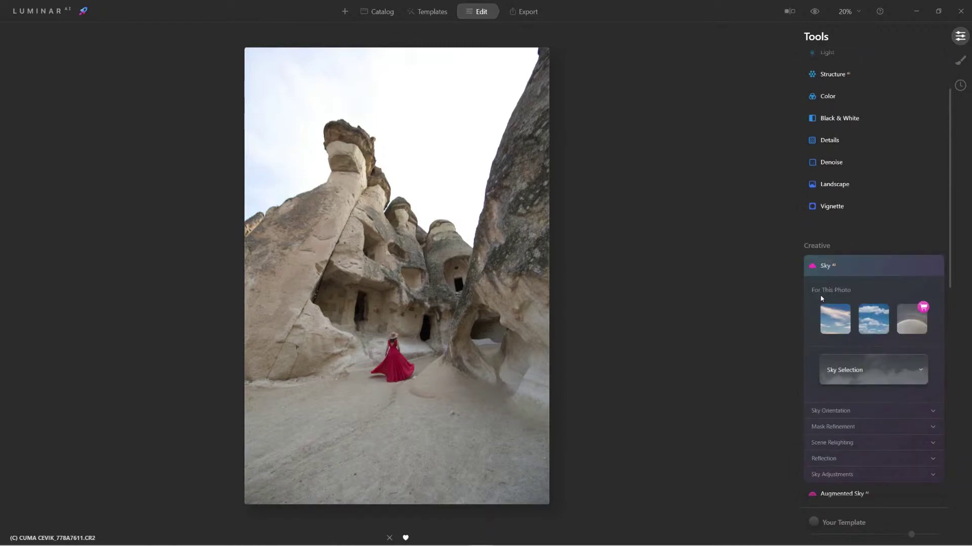
click(830, 321)
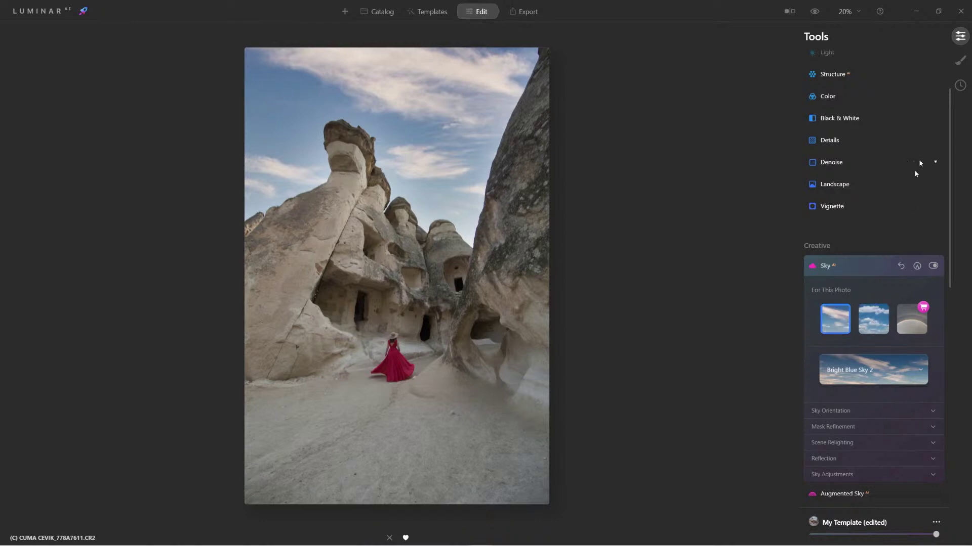
- Set Enhance AI Accent to 63 and Sky Enhancer to 31, comparing against the original
scroll(920, 162, up, 3)
click(837, 82)
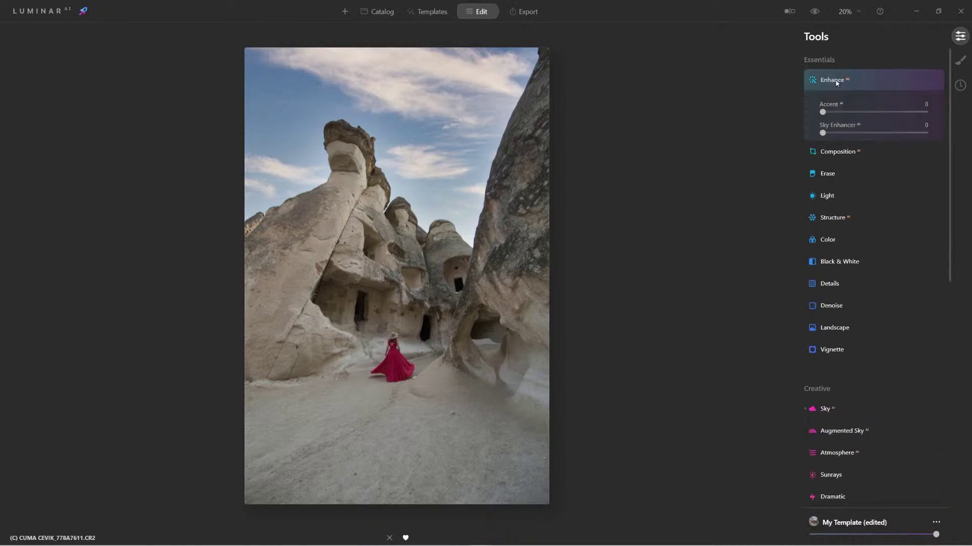
drag(823, 112, 880, 117)
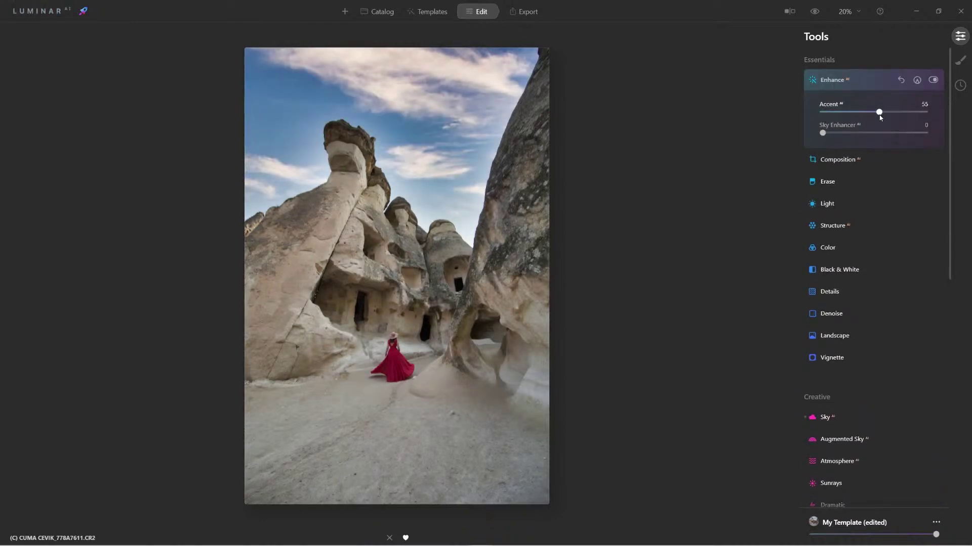
drag(823, 133, 891, 115)
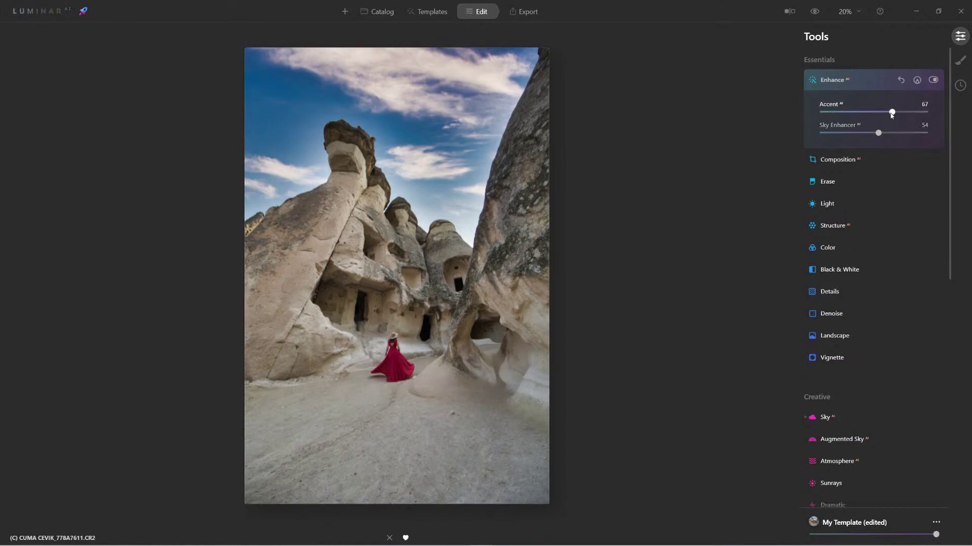
click(816, 12)
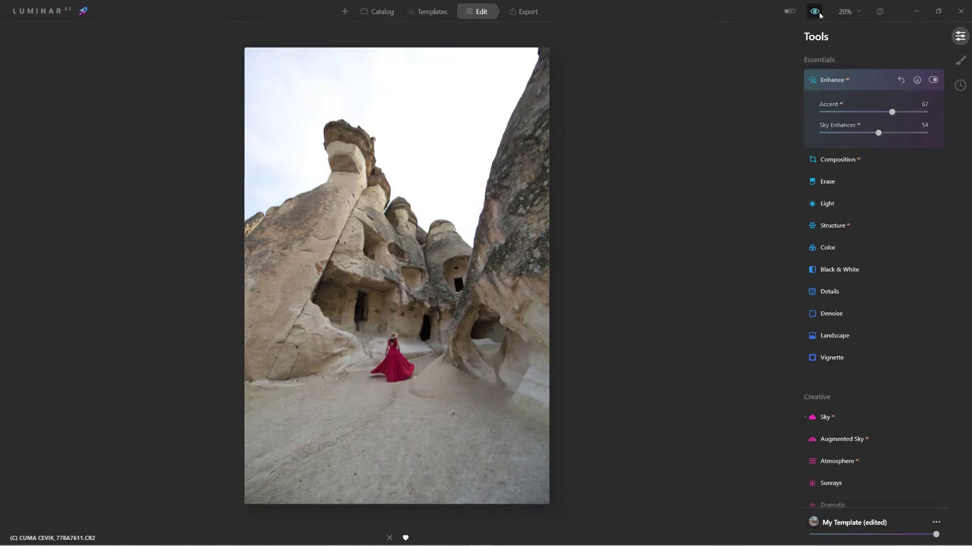
click(819, 14)
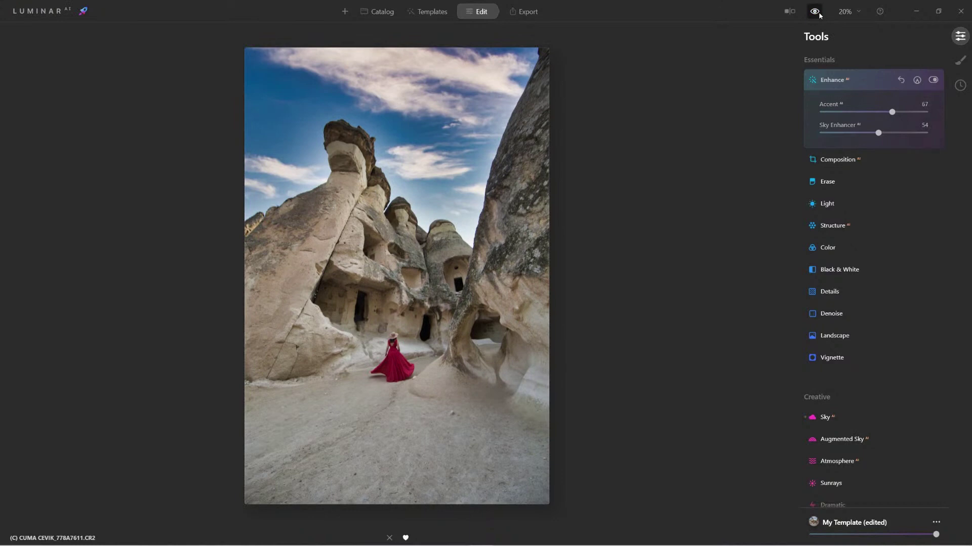
drag(892, 112, 855, 133)
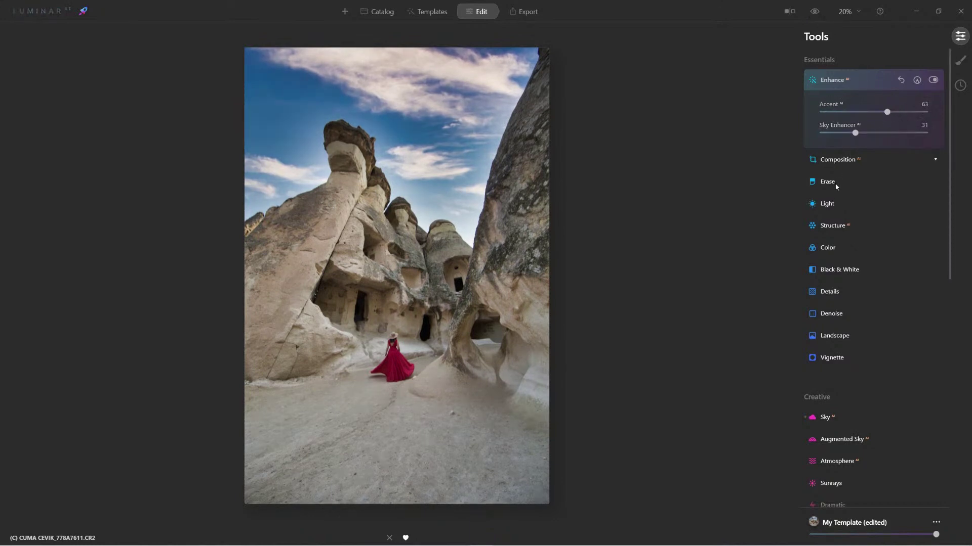
- Set Light Whites to 9 and Blacks to -39, compare with the original, then return to the Skies grid
click(827, 204)
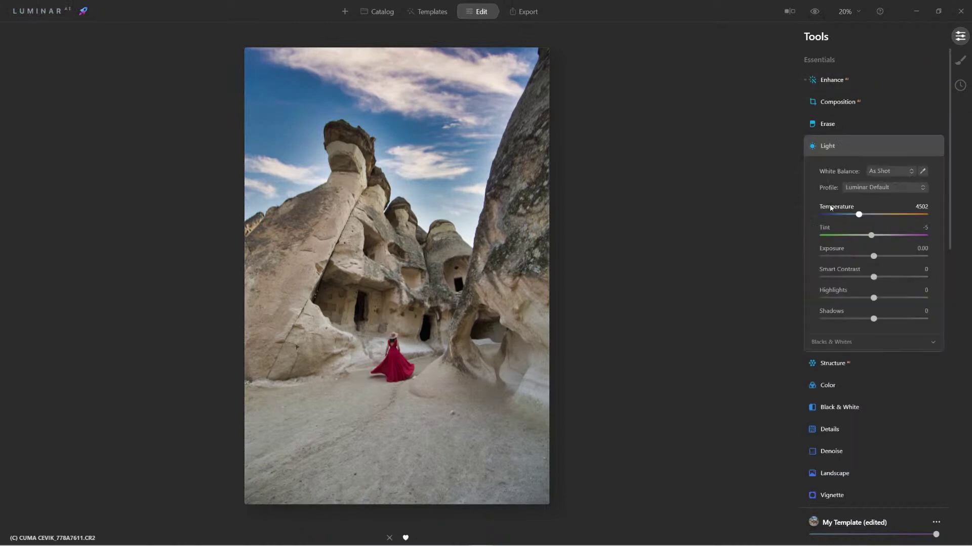
mouse_move(873, 319)
mouse_down()
mouse_move(860, 320)
mouse_move(904, 320)
mouse_move(878, 321)
mouse_up()
double_click(878, 320)
click(842, 339)
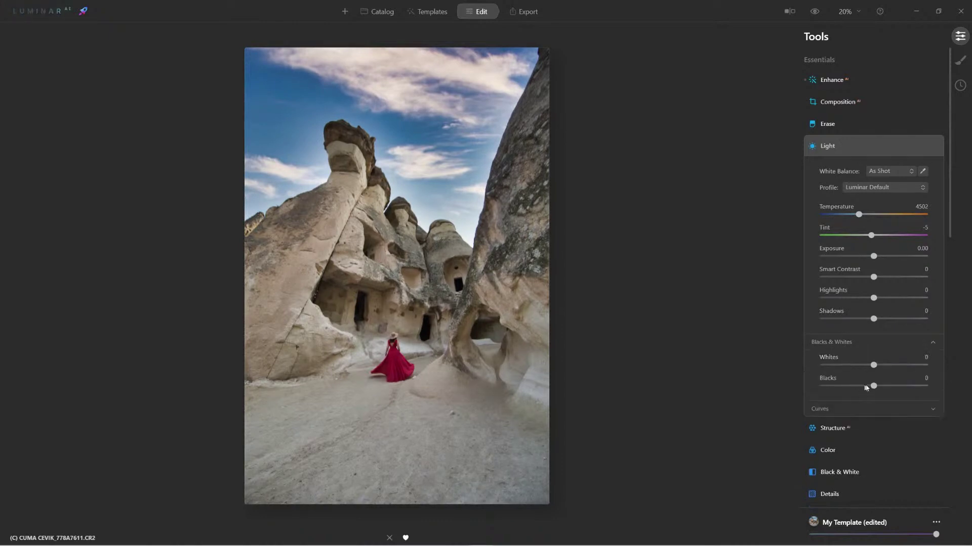
drag(872, 386, 878, 365)
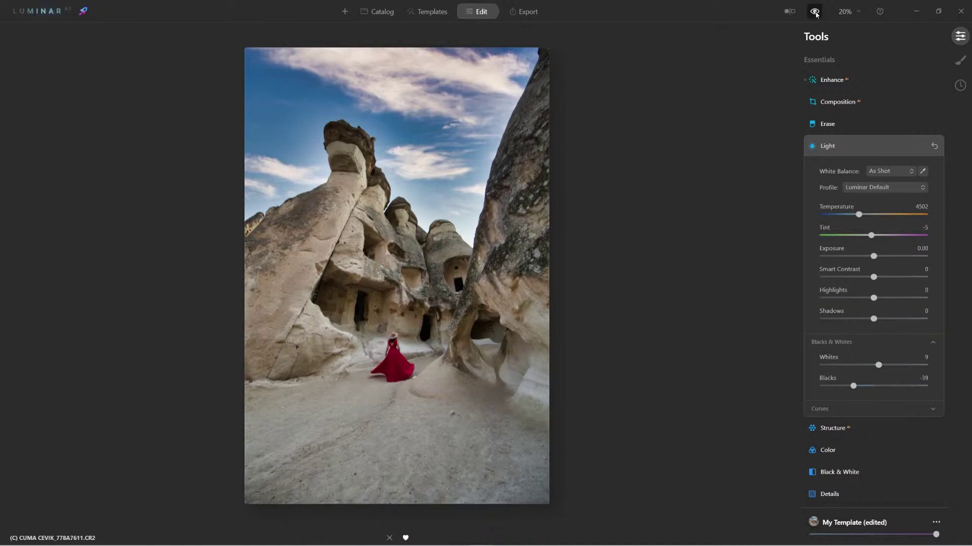
click(815, 12)
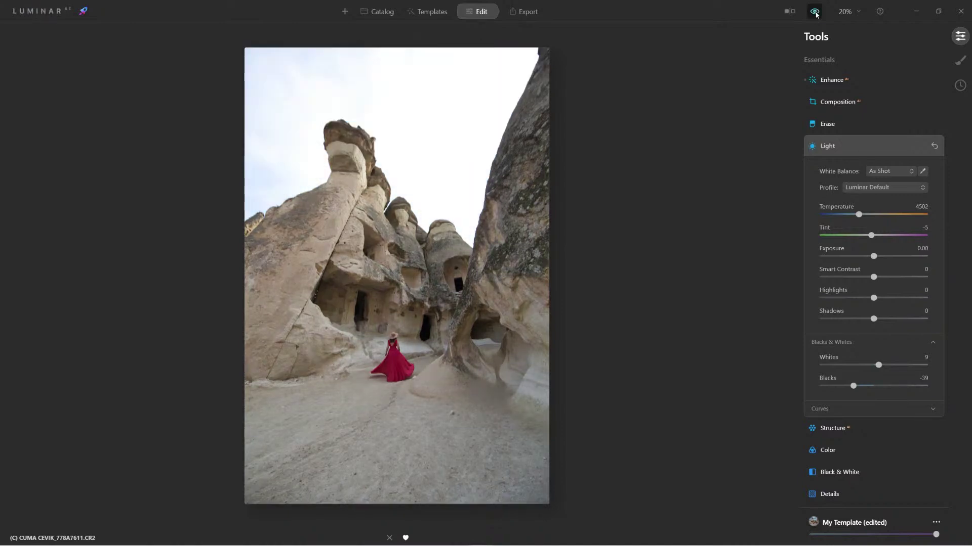
click(815, 13)
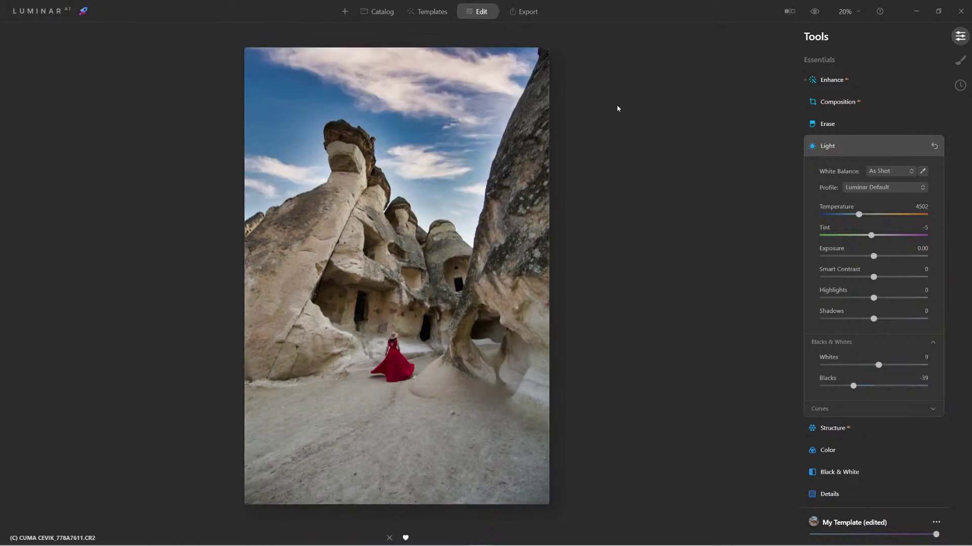
key(g)
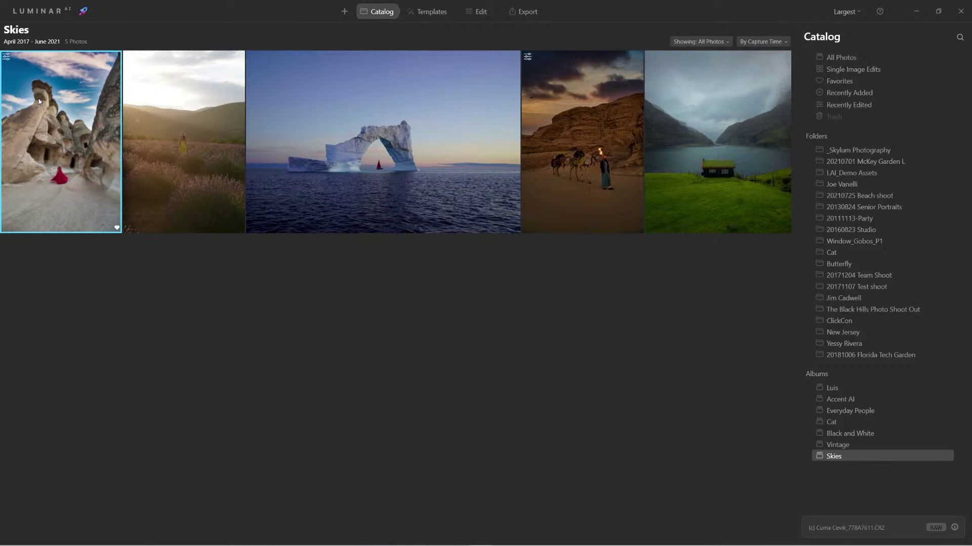
- Revert the desert camel photo to its original and open it in Edit
double_click(553, 98)
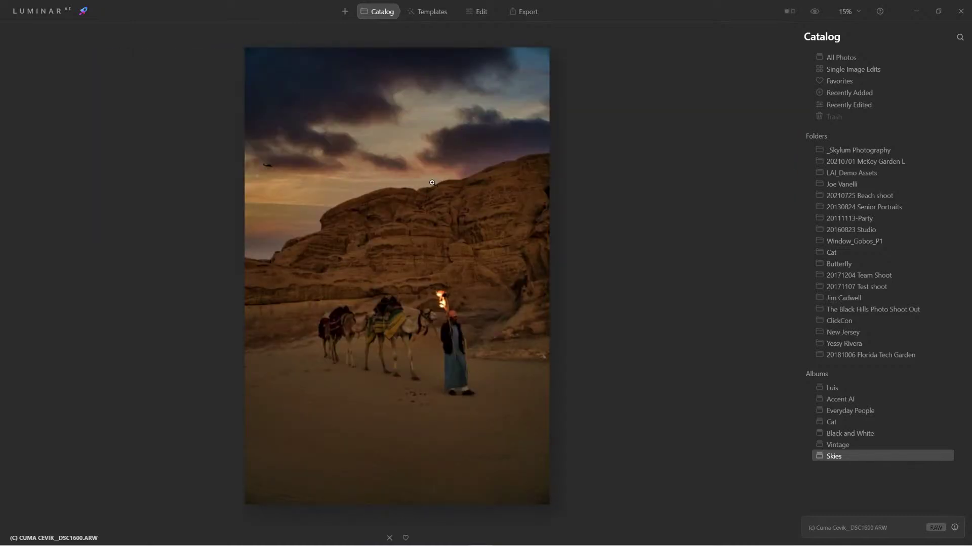
right_click(432, 183)
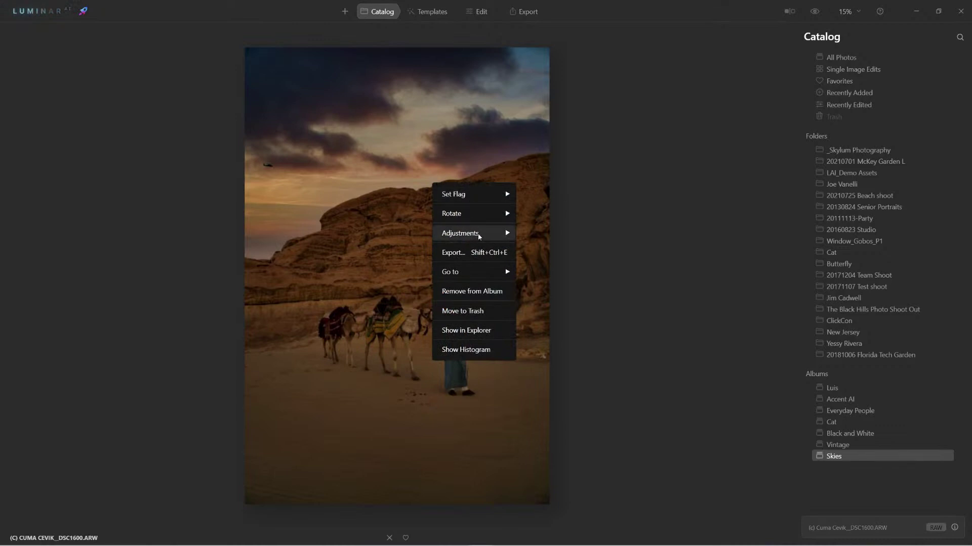
mouse_move(478, 236)
click(557, 291)
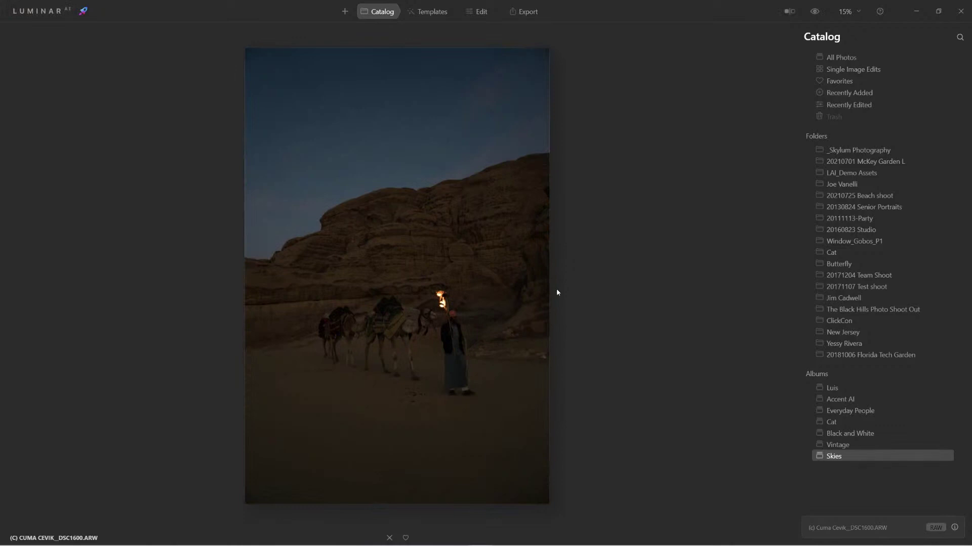
click(471, 14)
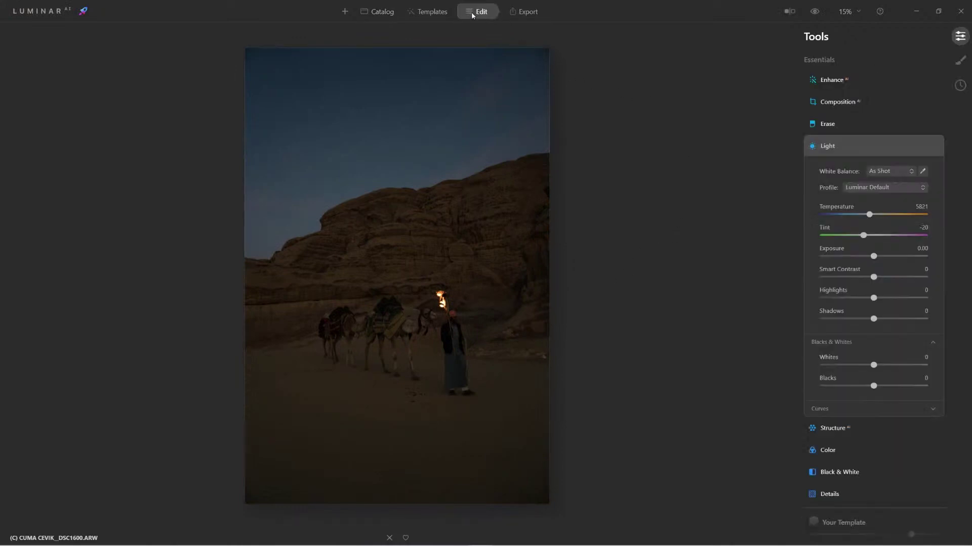
- Collapse Light and apply the Sunset 3 sky from Sky AI to the camel photo
click(832, 148)
scroll(848, 319, down, 3)
scroll(848, 323, down, 7)
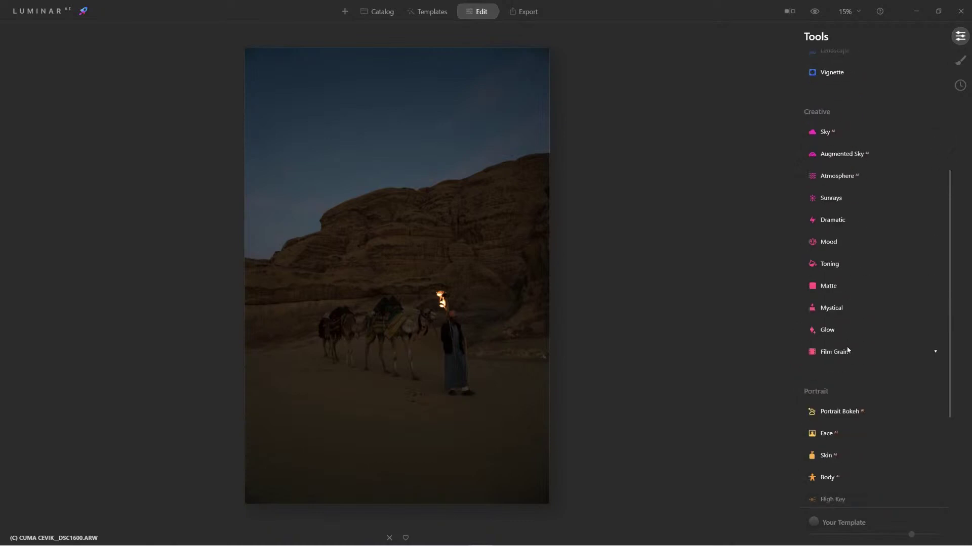
click(827, 134)
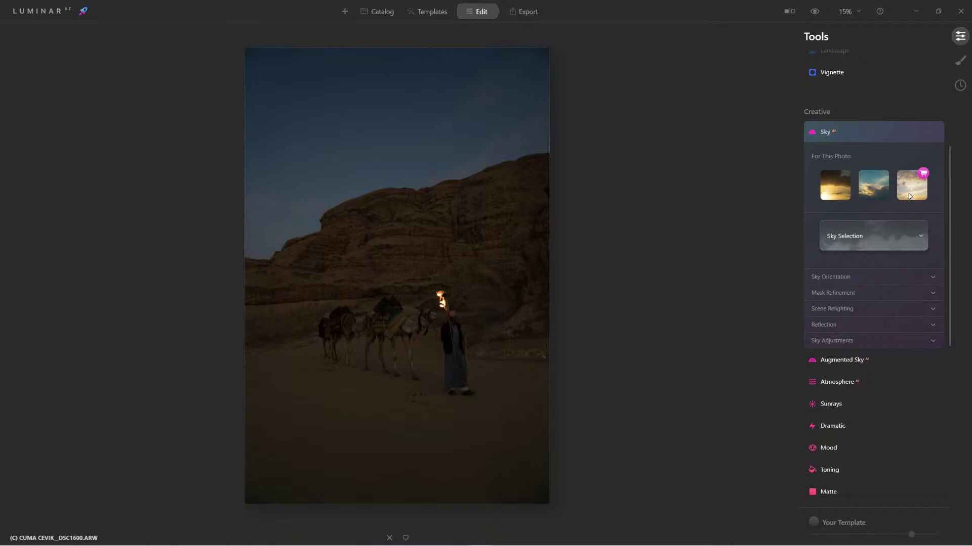
click(834, 184)
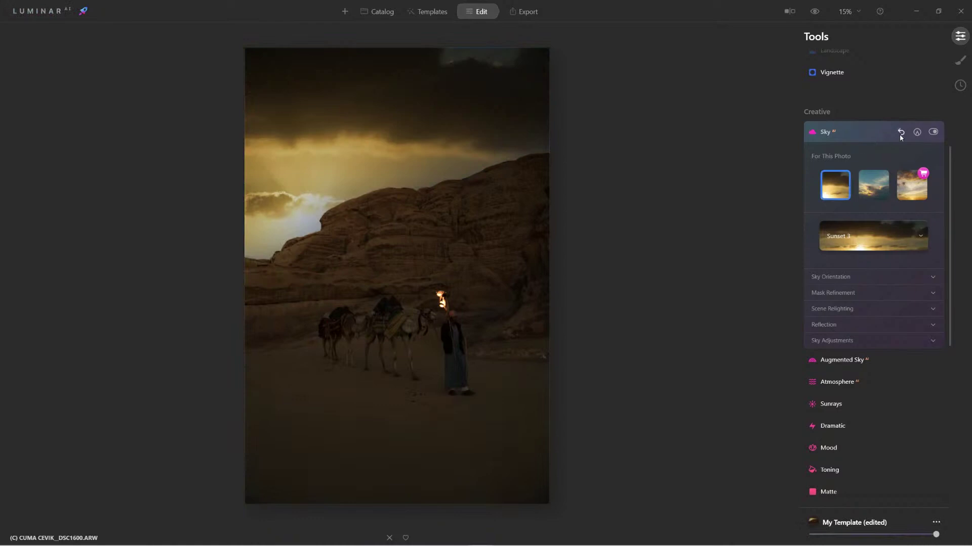
- Set Enhance AI Accent to 61 and Sky Enhancer to 10
scroll(873, 110, up, 5)
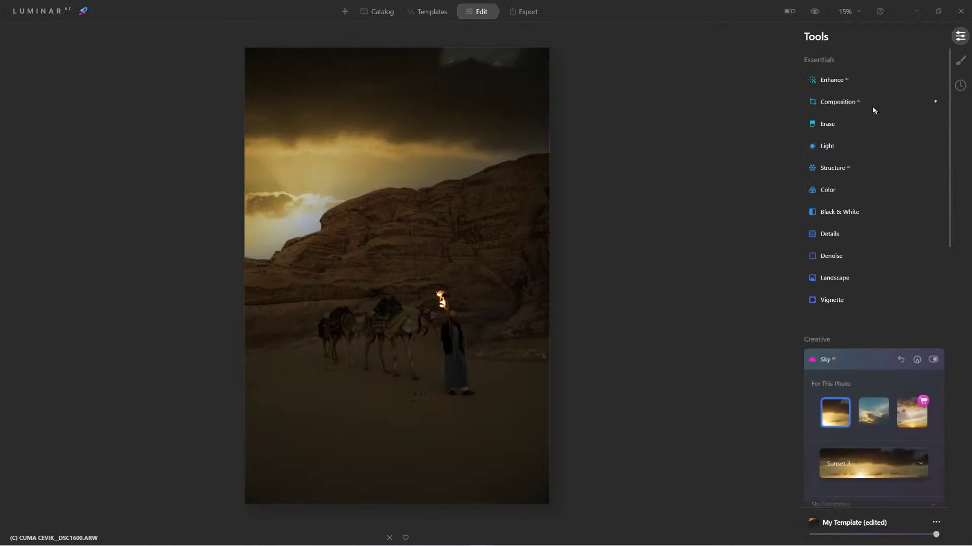
click(834, 80)
drag(824, 112, 887, 113)
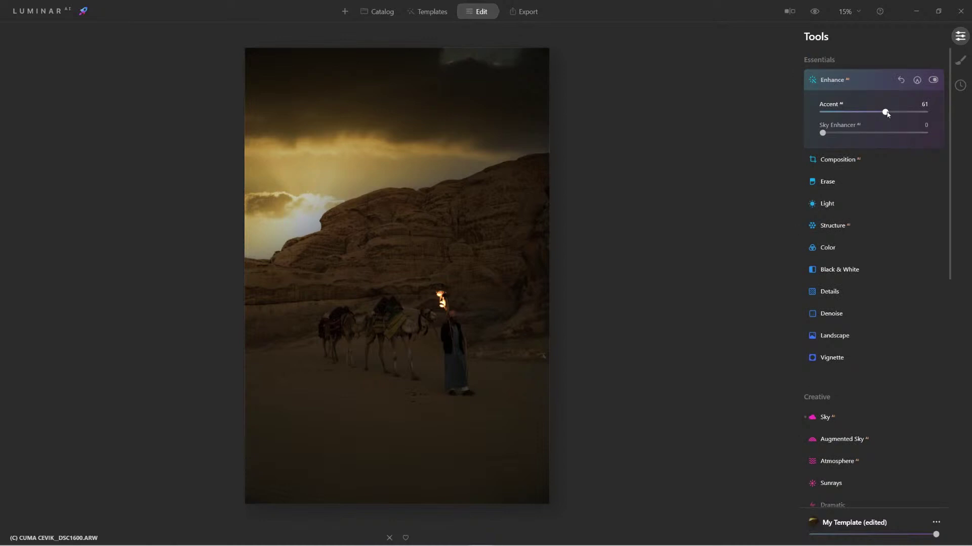
drag(822, 134, 833, 134)
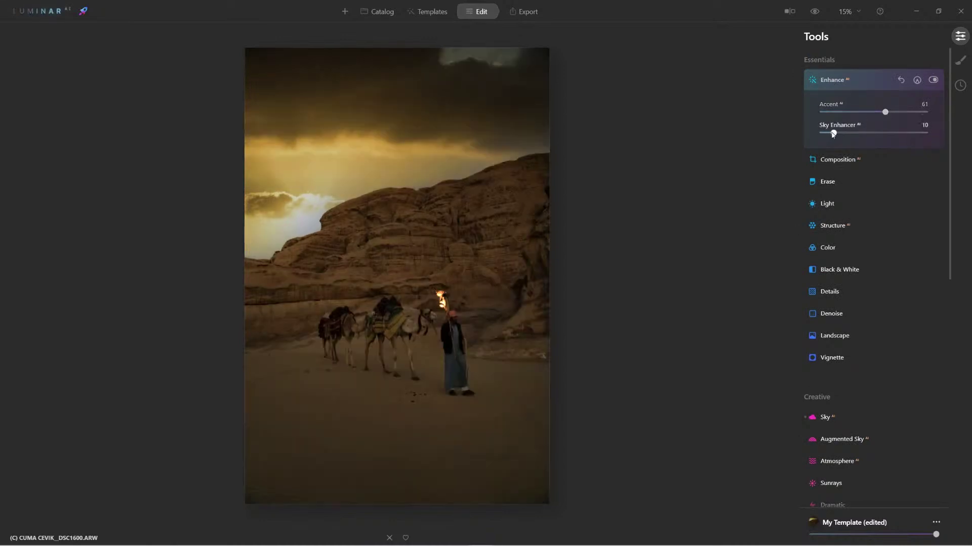
- Set Light Whites to 17 and Blacks to -36, then return to the Skies album
click(826, 205)
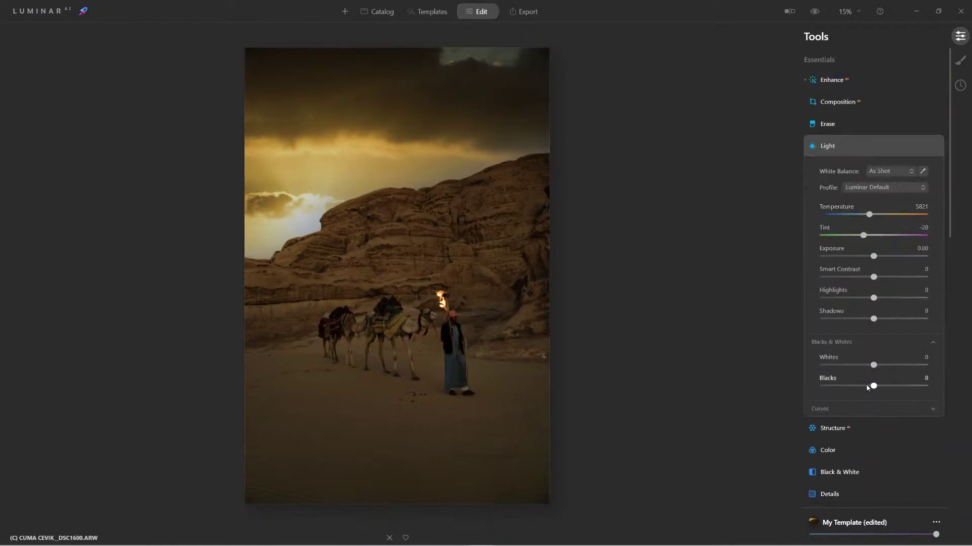
drag(867, 388, 882, 366)
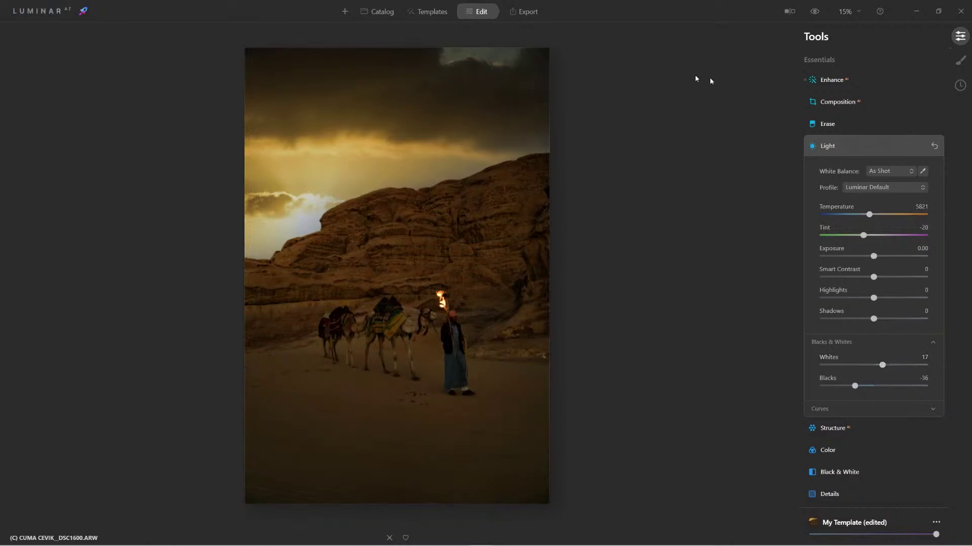
key(g)
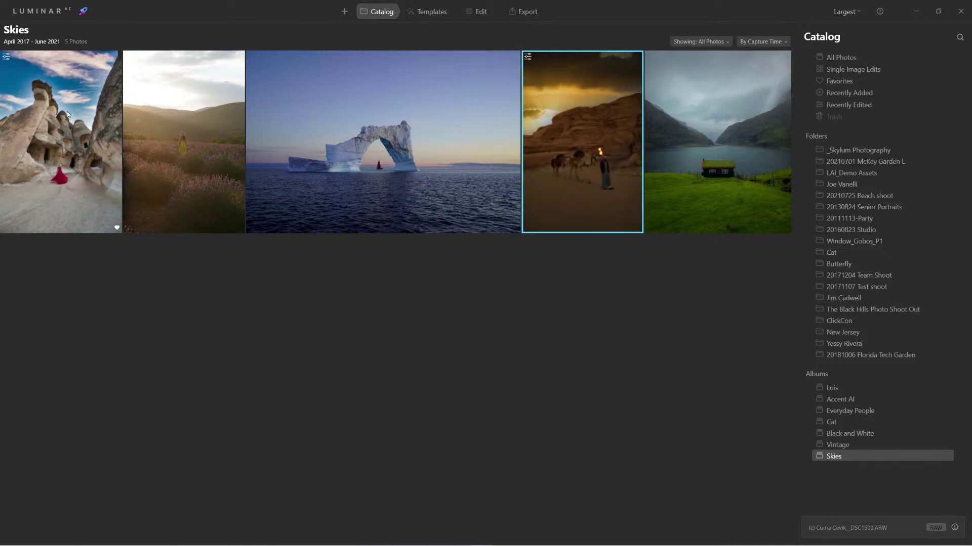
- Open the iceberg-arch sailboat photo from the Skies grid in Edit
double_click(354, 126)
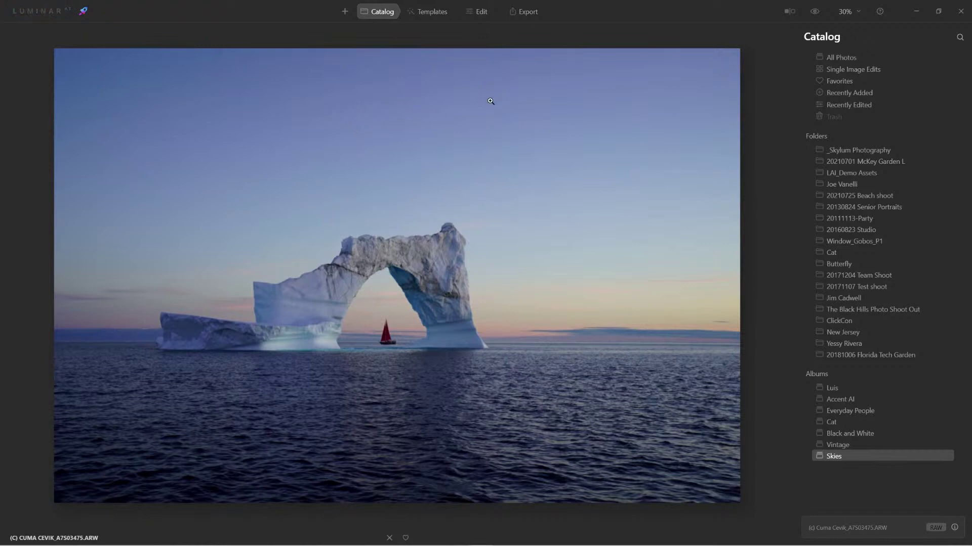
click(476, 11)
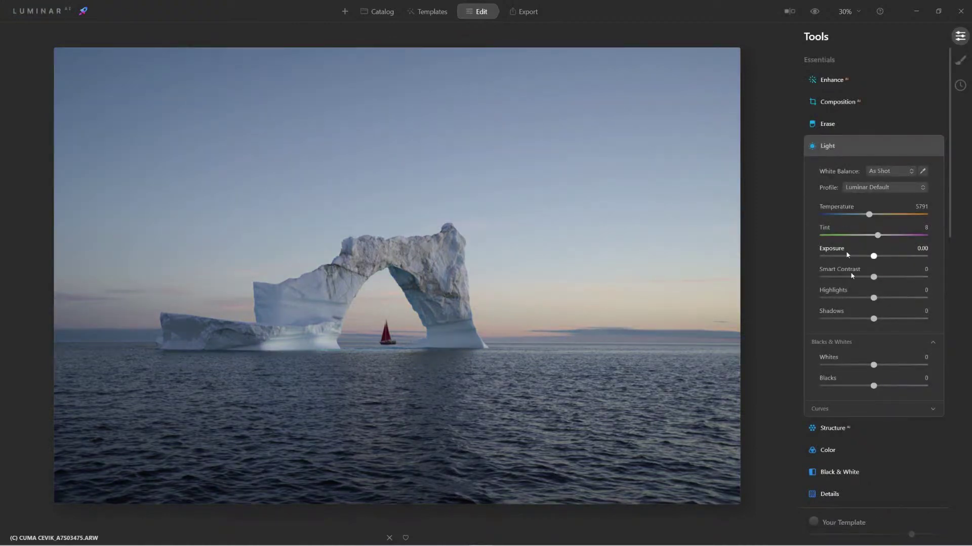
scroll(849, 401, down, 3)
- In Sky AI, try Sunset Clouds 3, then settle on Dramatic Sky 3
scroll(849, 403, down, 5)
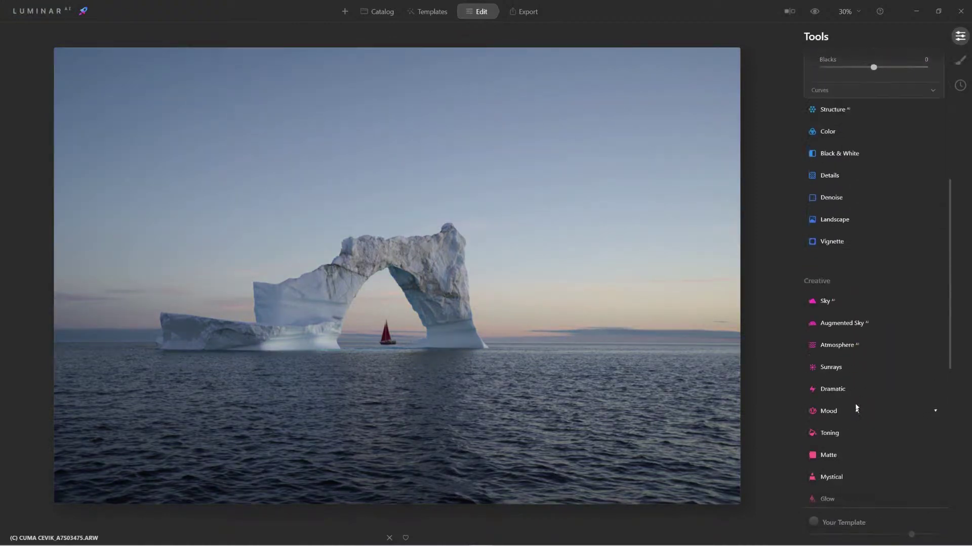
click(826, 302)
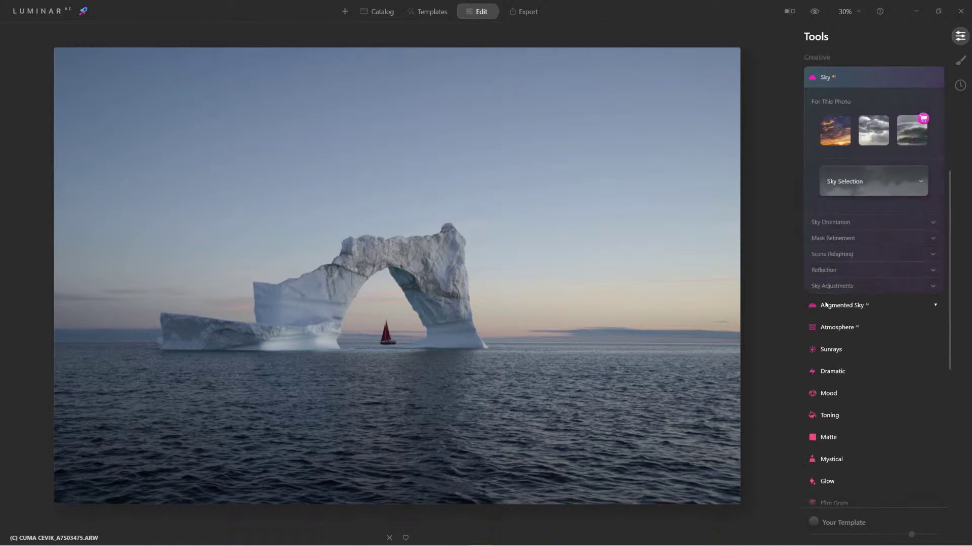
click(836, 142)
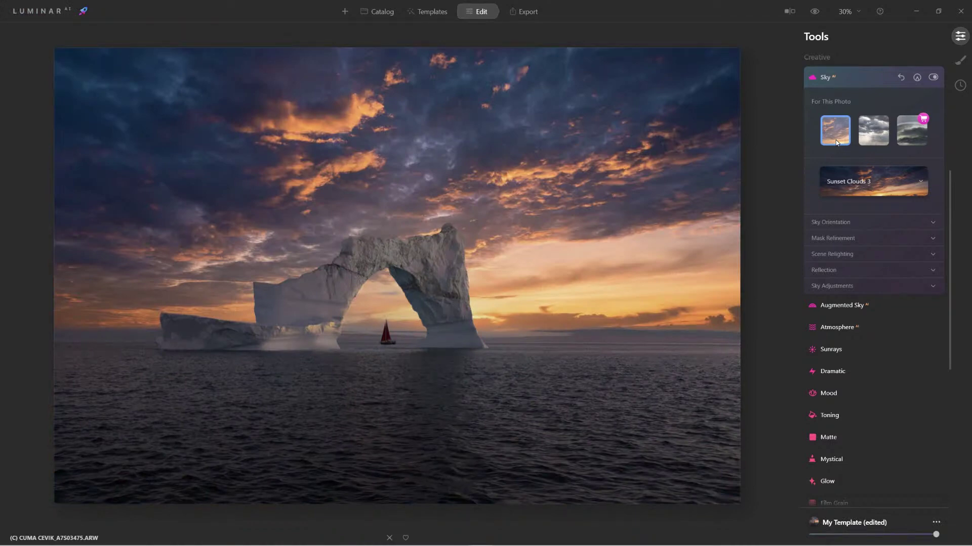
click(873, 126)
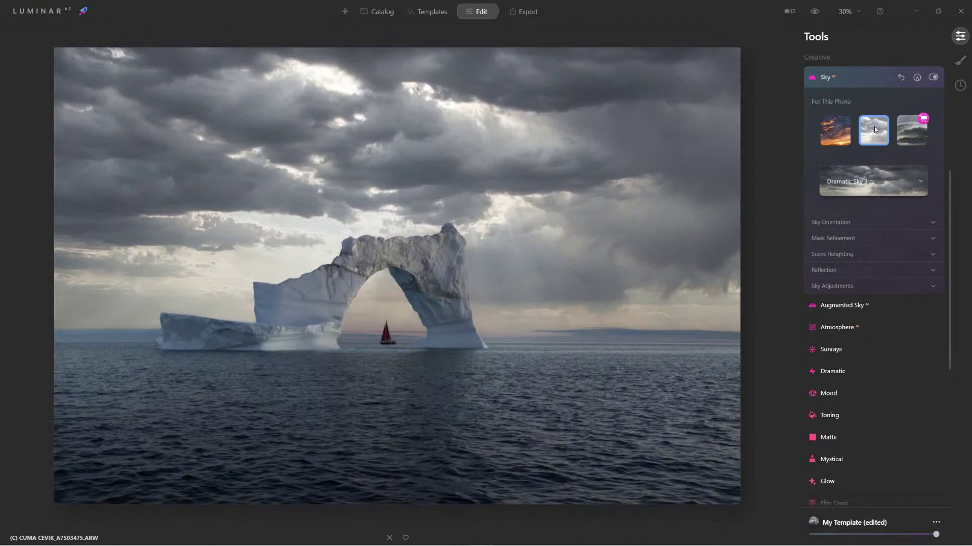
- Set Enhance AI on the iceberg photo to Accent AI 51 and Sky Enhancer 17
scroll(882, 120, up, 5)
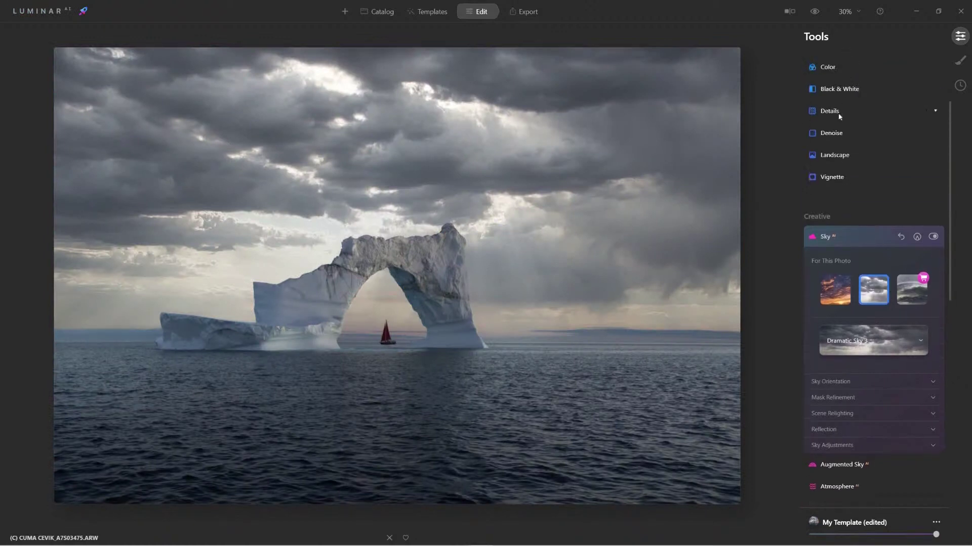
click(836, 83)
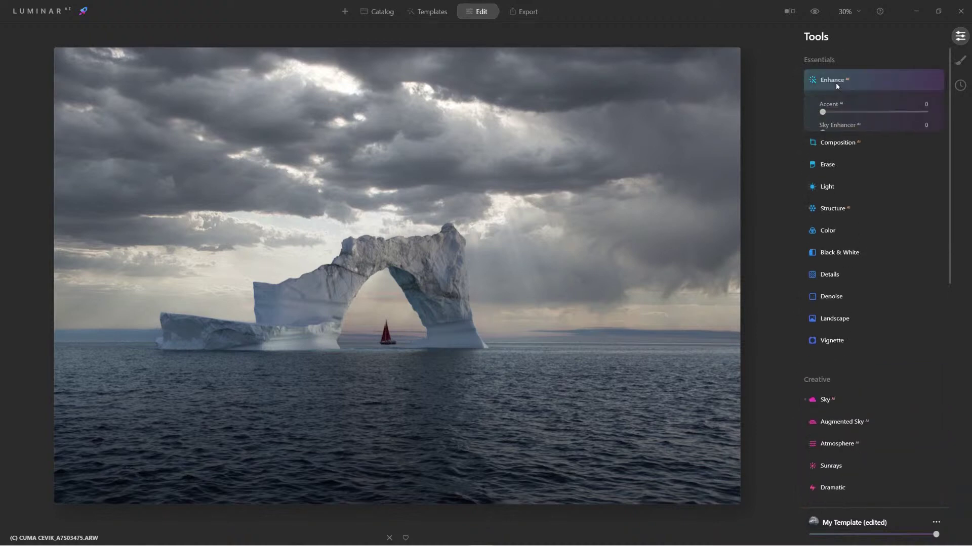
drag(823, 112, 878, 115)
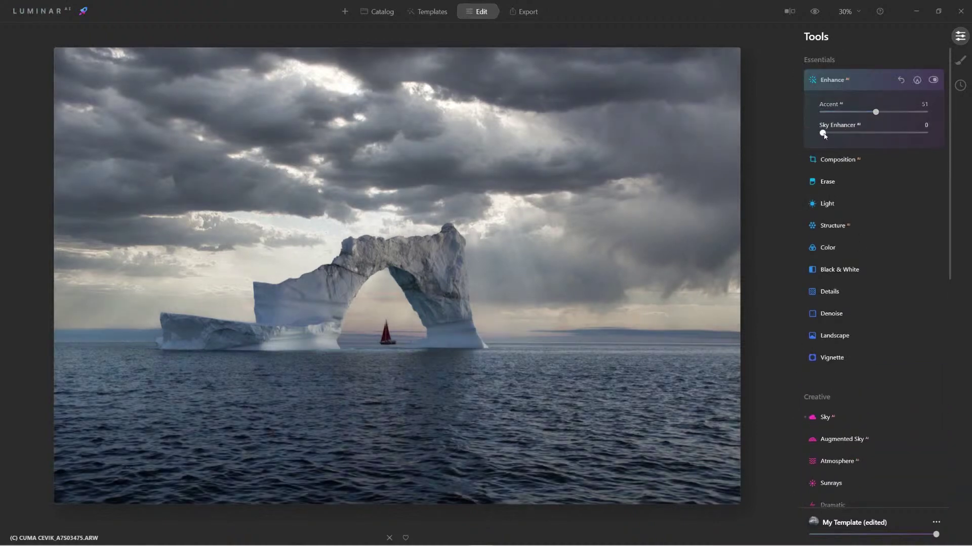
drag(823, 133, 842, 136)
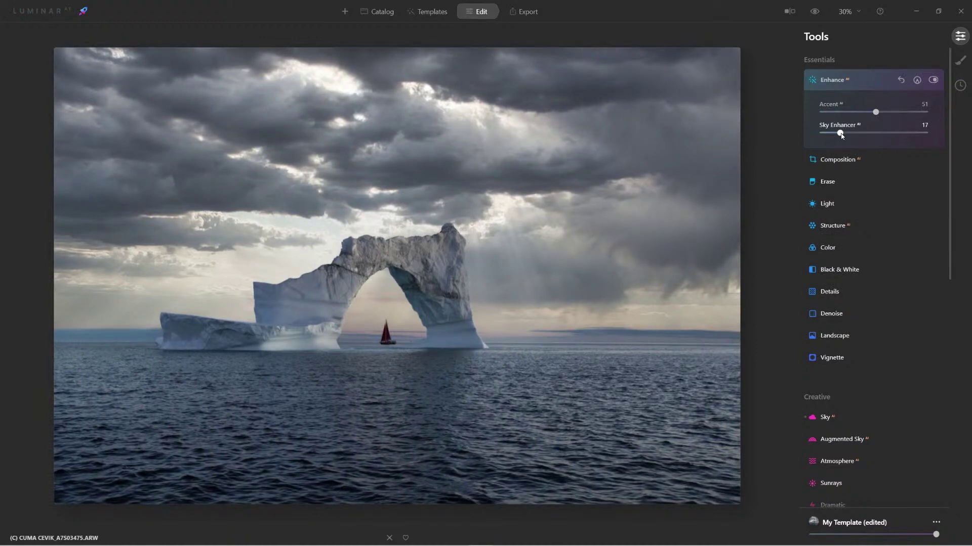